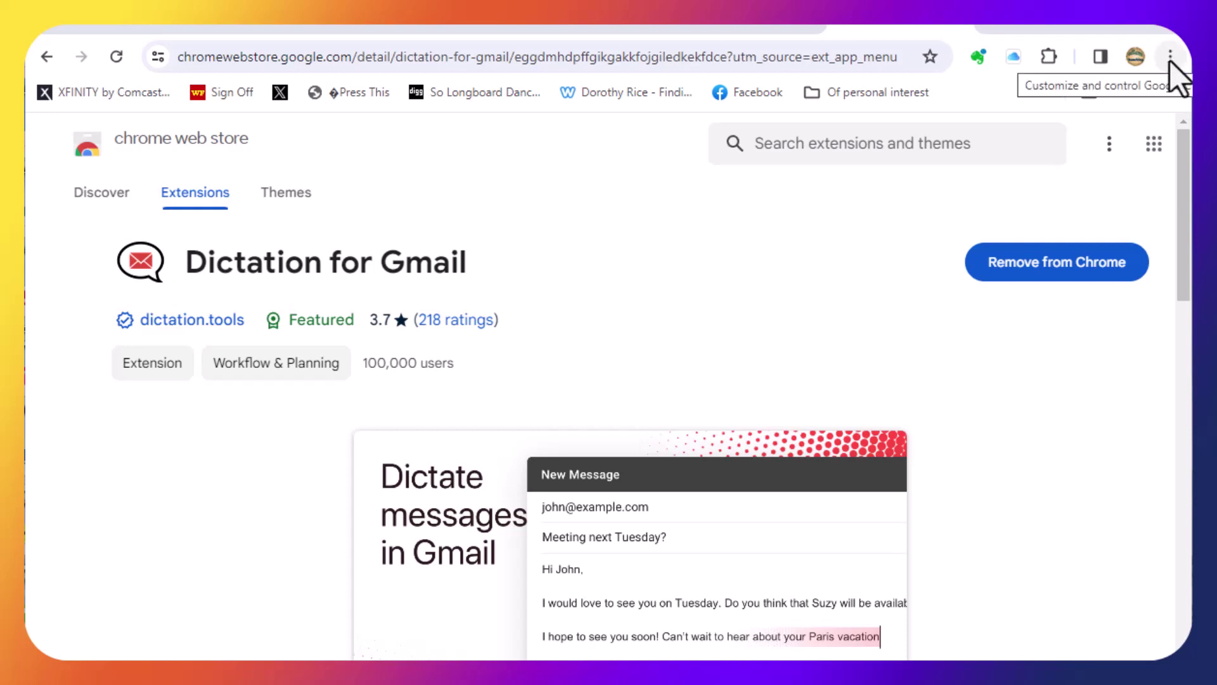
Open Chrome's three-dot menu to reach the Extensions submenu.
left_click(1170, 57)
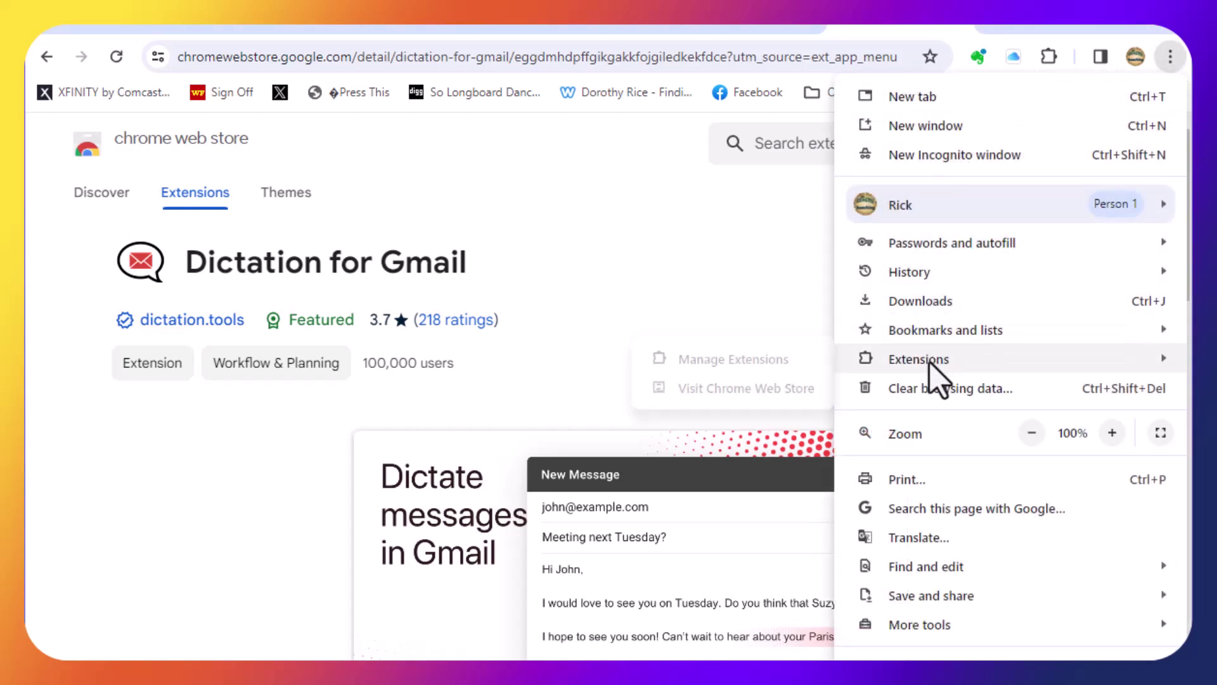
mouse_move(919, 358)
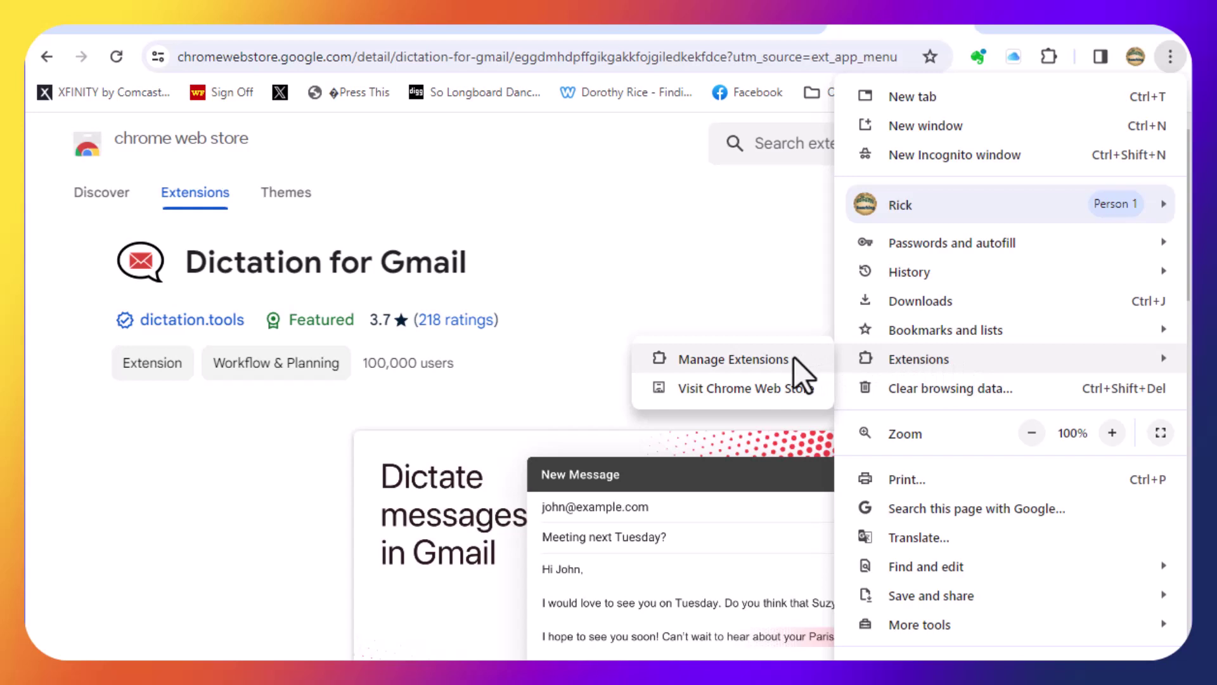
Go to the Chrome Web Store and focus the search box holding 'dictate gmail'.
left_click(781, 388)
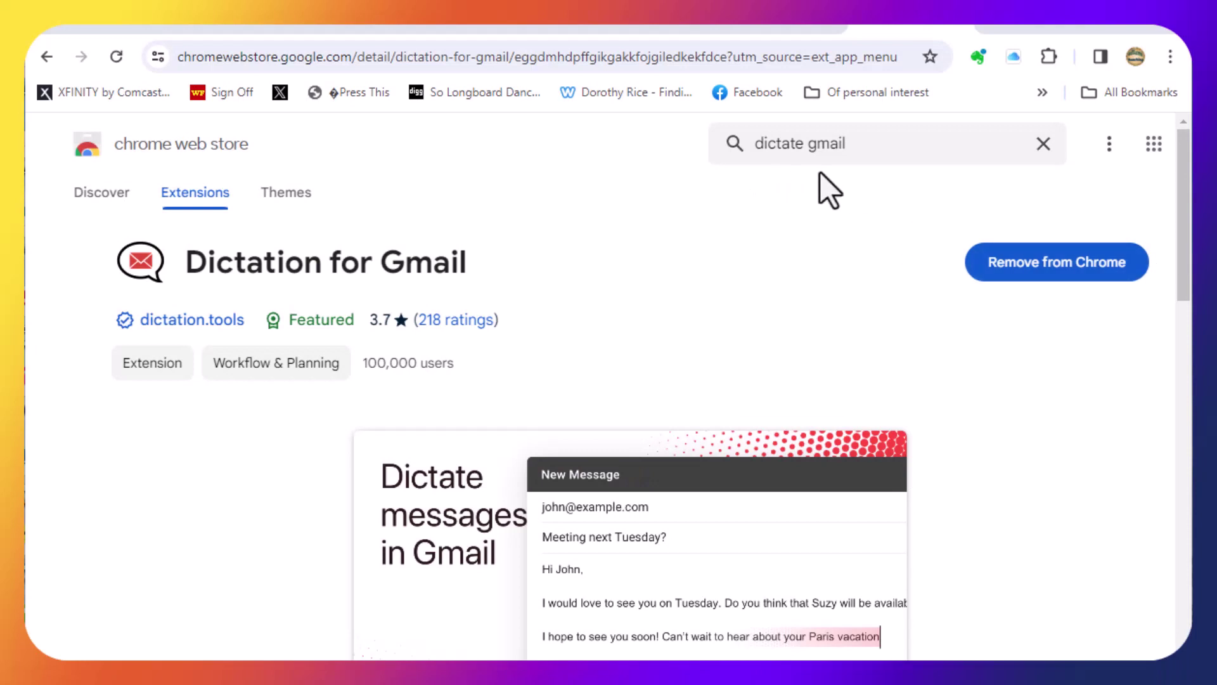
left_click(881, 153)
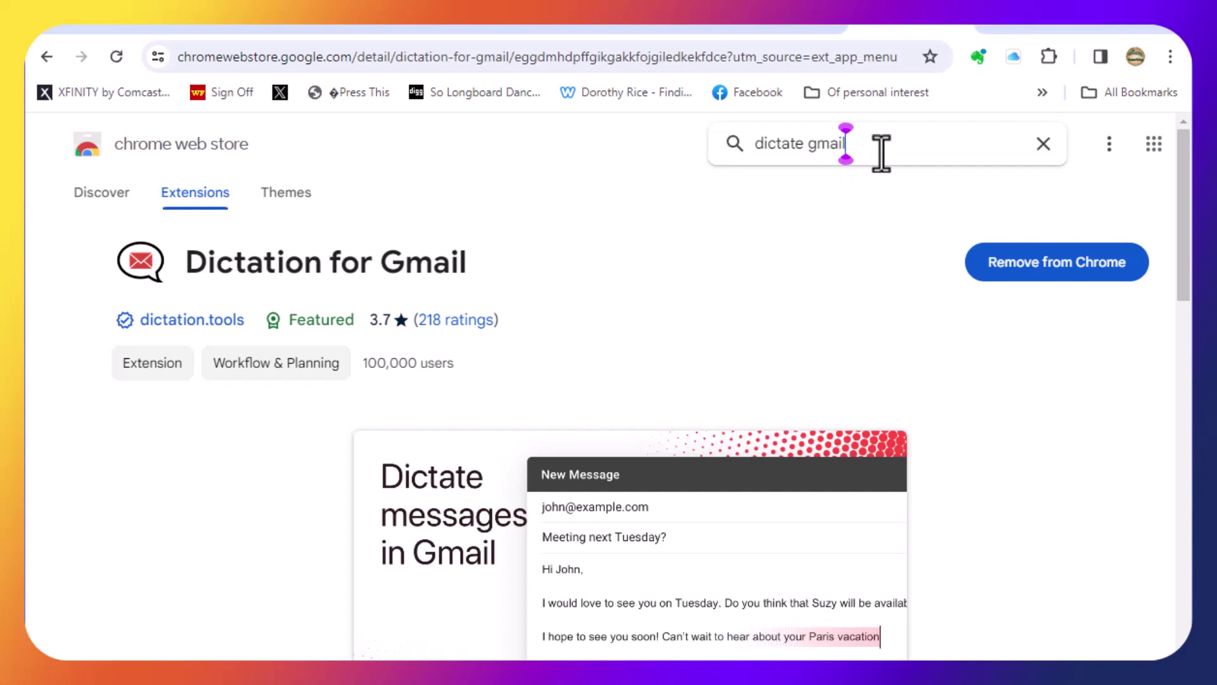
Run the 'dictate gmail' store search.
key("Return")
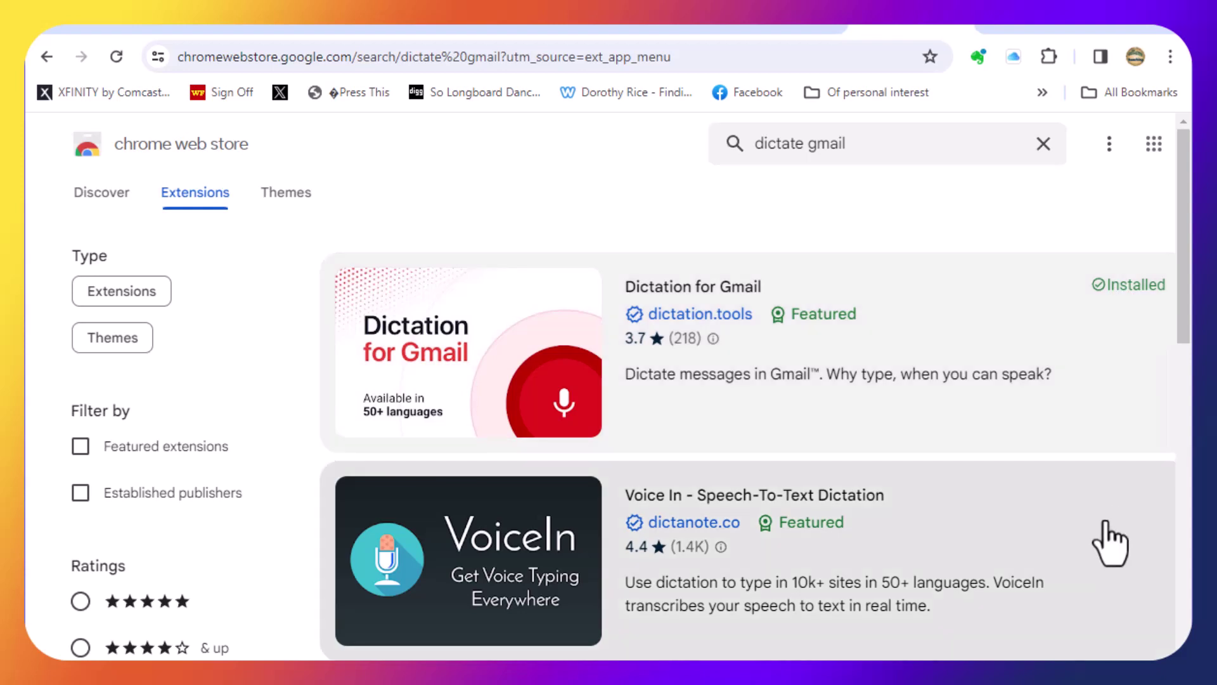
Select the Dictation for Gmail result card in the search results.
left_click(548, 348)
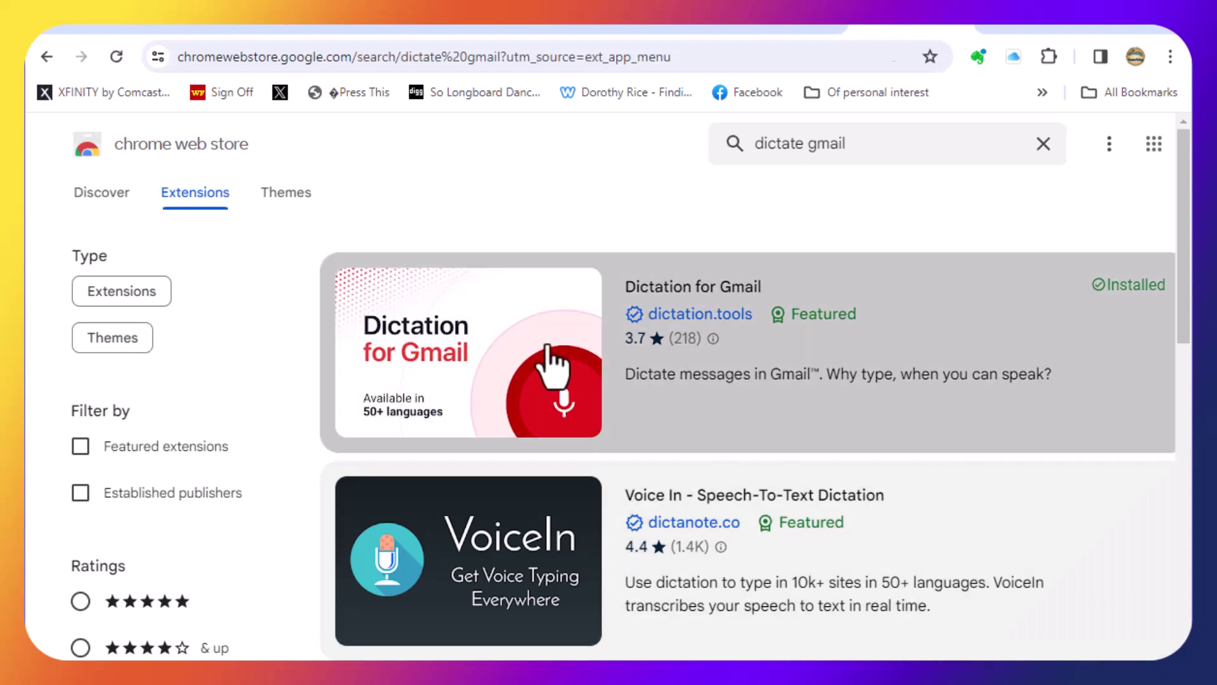